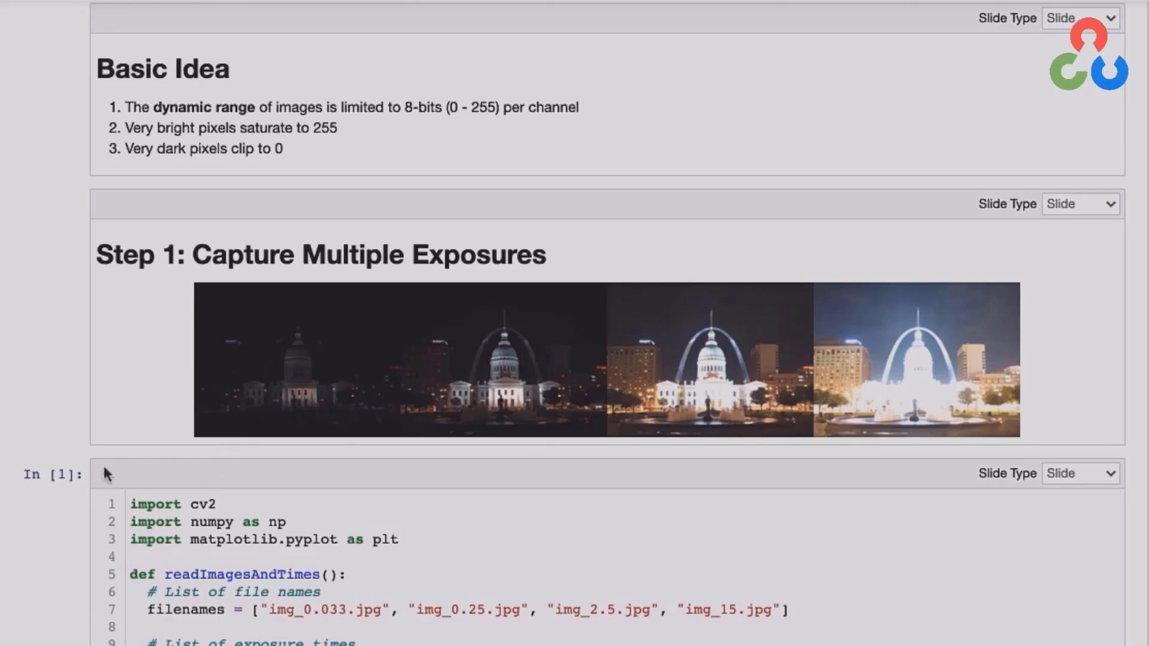
{"action": "scroll", "coordinate": [103, 473], "scroll_direction": "down", "scroll_amount": 3}
{"action": "scroll", "coordinate": [101, 410], "scroll_direction": "down", "scroll_amount": 2}
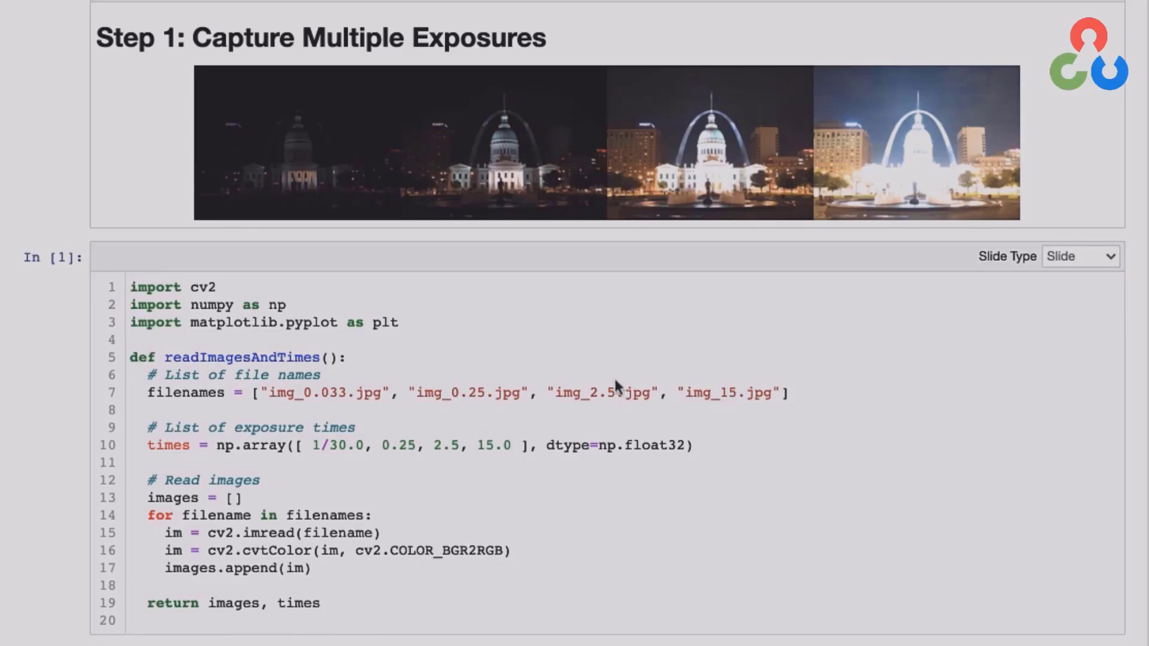
{"action": "scroll", "coordinate": [617, 387], "scroll_direction": "down", "scroll_amount": 5}
{"action": "scroll", "coordinate": [614, 378], "scroll_direction": "down", "scroll_amount": 1}
{"action": "scroll", "coordinate": [614, 378], "scroll_direction": "down", "scroll_amount": 3}
{"action": "scroll", "coordinate": [615, 378], "scroll_direction": "down", "scroll_amount": 1}
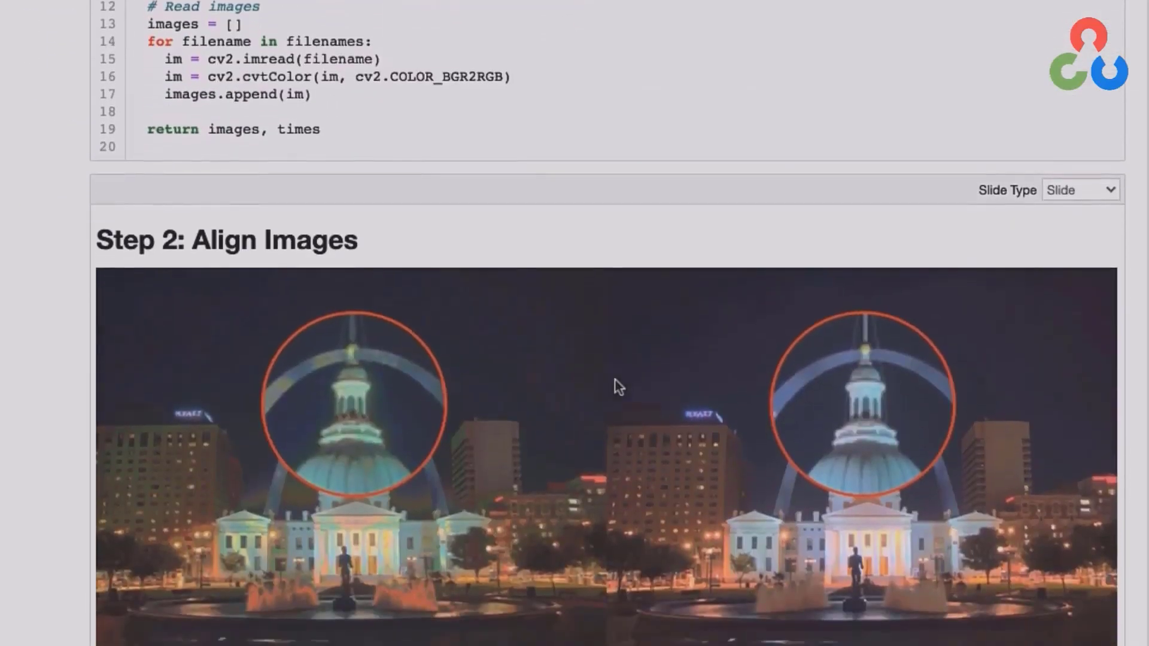
{"action": "scroll", "coordinate": [614, 377], "scroll_direction": "down", "scroll_amount": 2}
{"action": "scroll", "coordinate": [615, 378], "scroll_direction": "down", "scroll_amount": 1}
{"action": "scroll", "coordinate": [615, 378], "scroll_direction": "down", "scroll_amount": 1}
{"action": "scroll", "coordinate": [616, 539], "scroll_direction": "up", "scroll_amount": 1}
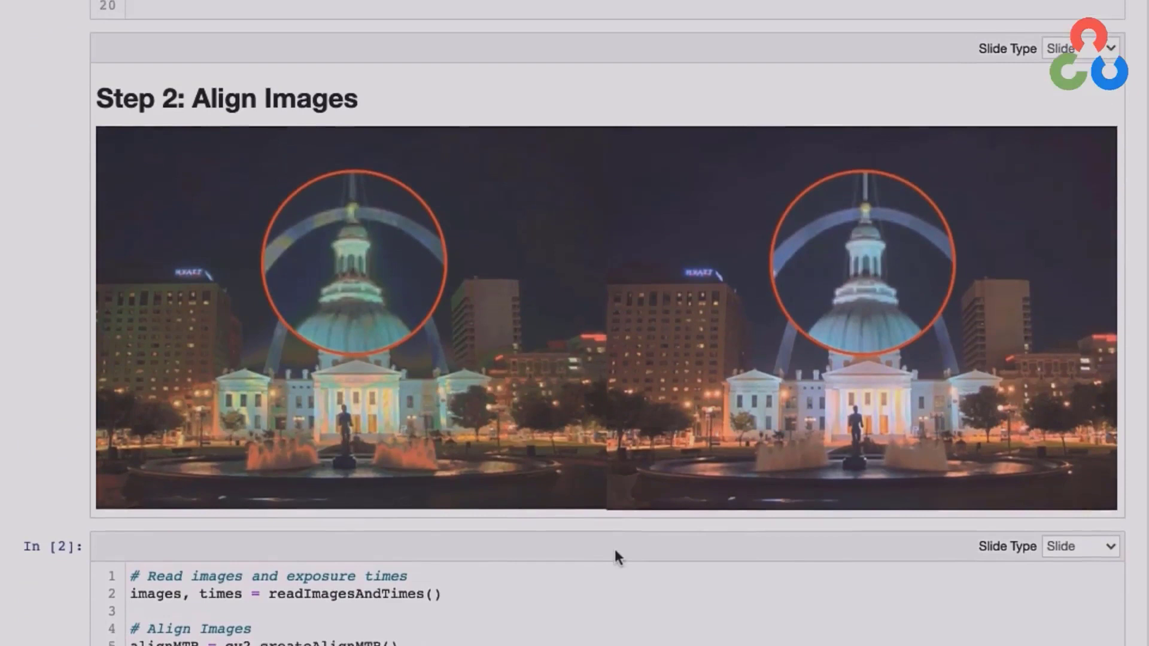
{"action": "scroll", "coordinate": [616, 569], "scroll_direction": "down", "scroll_amount": 1}
{"action": "scroll", "coordinate": [615, 564], "scroll_direction": "down", "scroll_amount": 1}
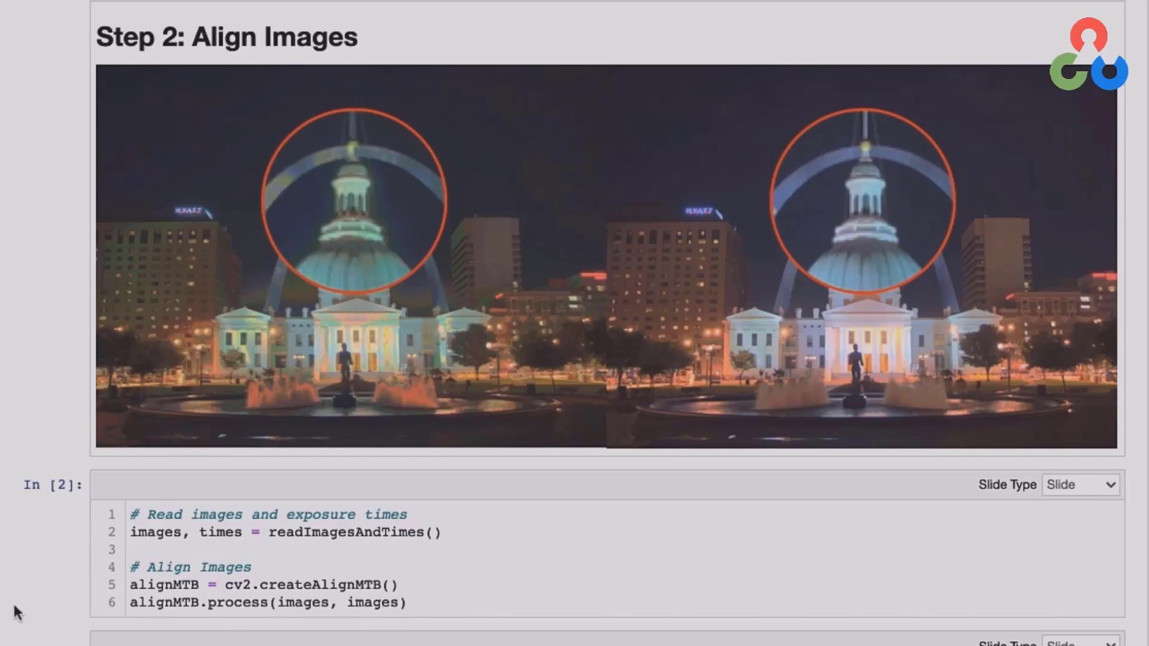
{"action": "scroll", "coordinate": [14, 611], "scroll_direction": "down", "scroll_amount": 2}
{"action": "scroll", "coordinate": [13, 612], "scroll_direction": "down", "scroll_amount": 2}
{"action": "scroll", "coordinate": [14, 612], "scroll_direction": "down", "scroll_amount": 3}
{"action": "scroll", "coordinate": [13, 608], "scroll_direction": "down", "scroll_amount": 2}
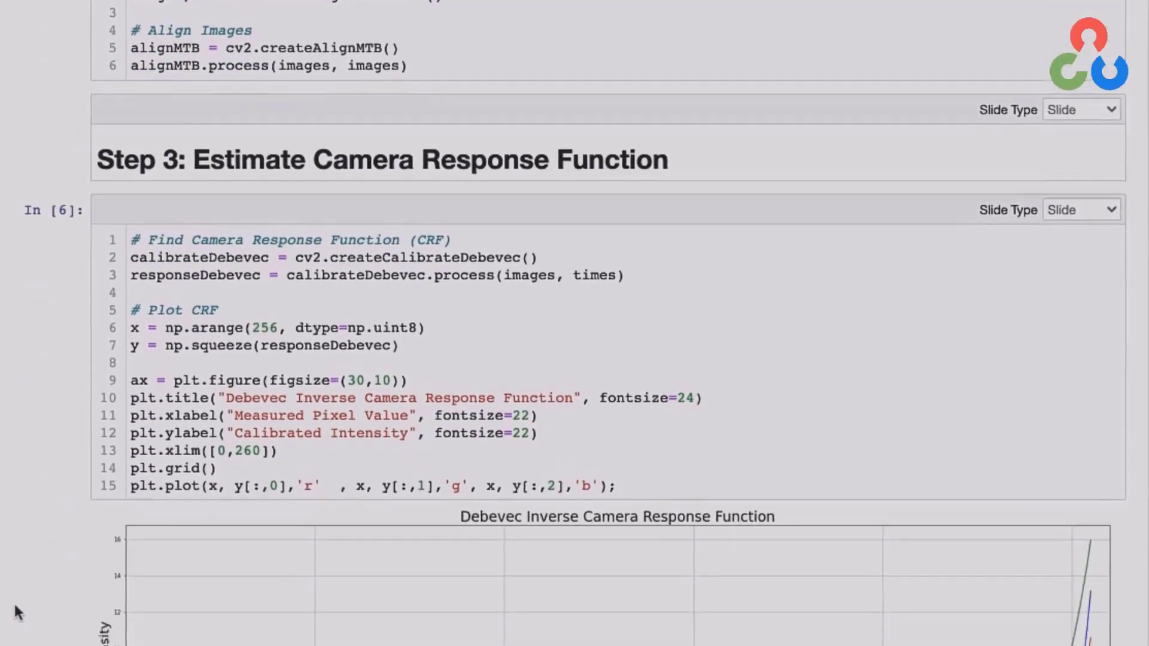
{"action": "scroll", "coordinate": [15, 610], "scroll_direction": "down", "scroll_amount": 2}
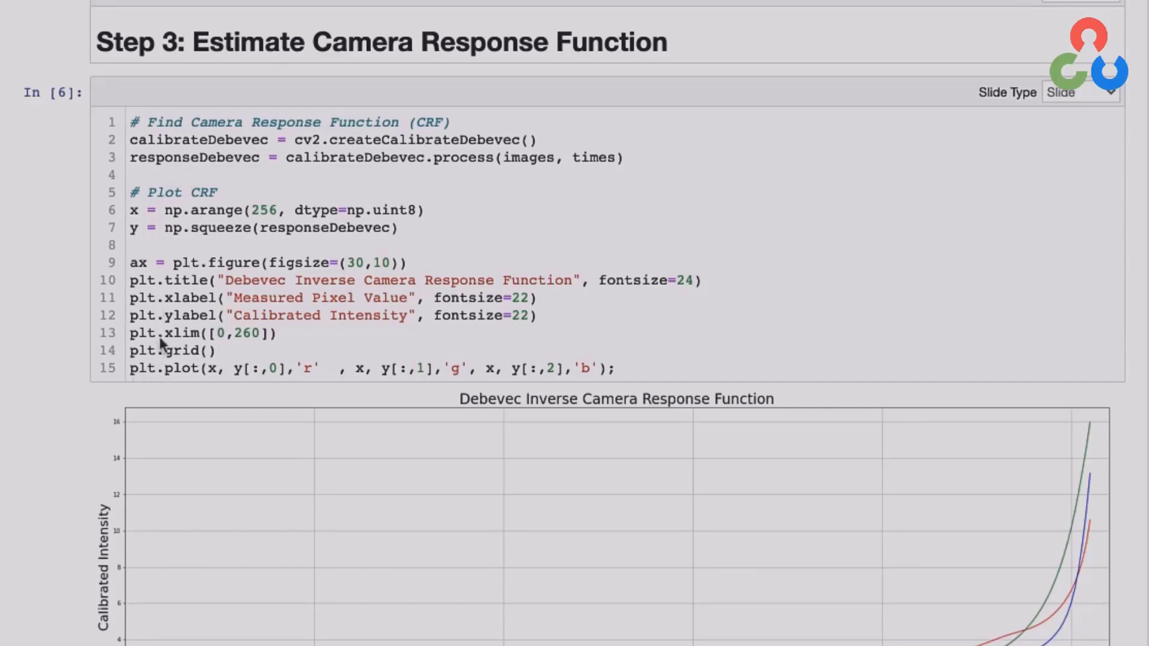
{"action": "scroll", "coordinate": [148, 269], "scroll_direction": "down", "scroll_amount": 3}
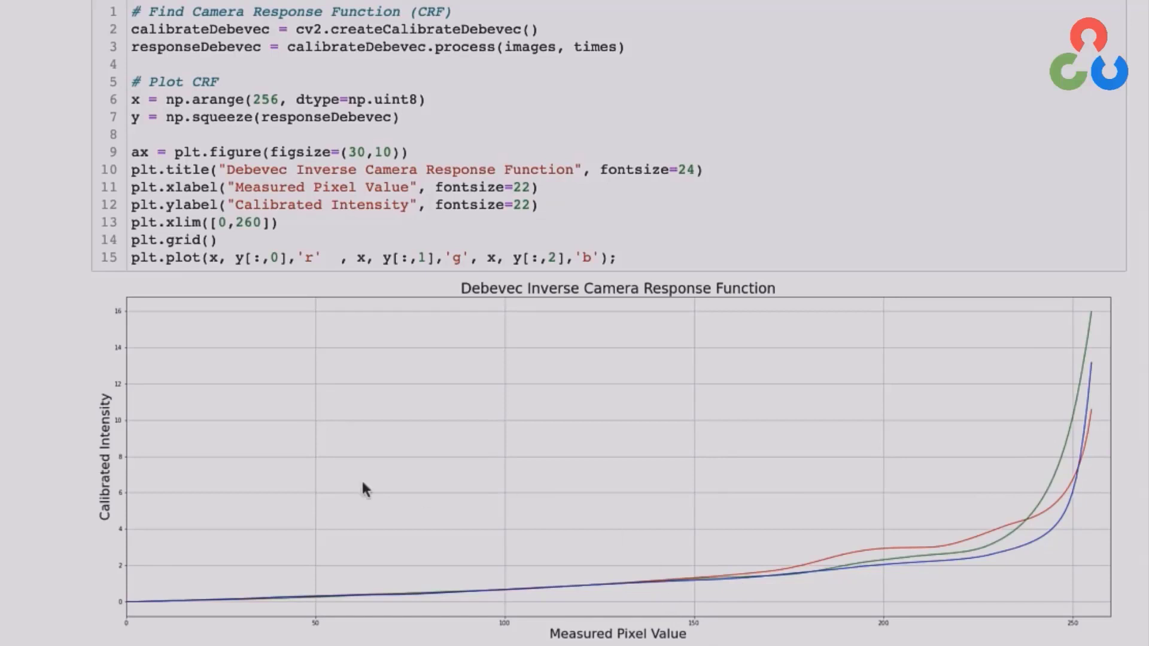
{"action": "scroll", "coordinate": [291, 466], "scroll_direction": "down", "scroll_amount": 1}
{"action": "scroll", "coordinate": [259, 414], "scroll_direction": "down", "scroll_amount": 2}
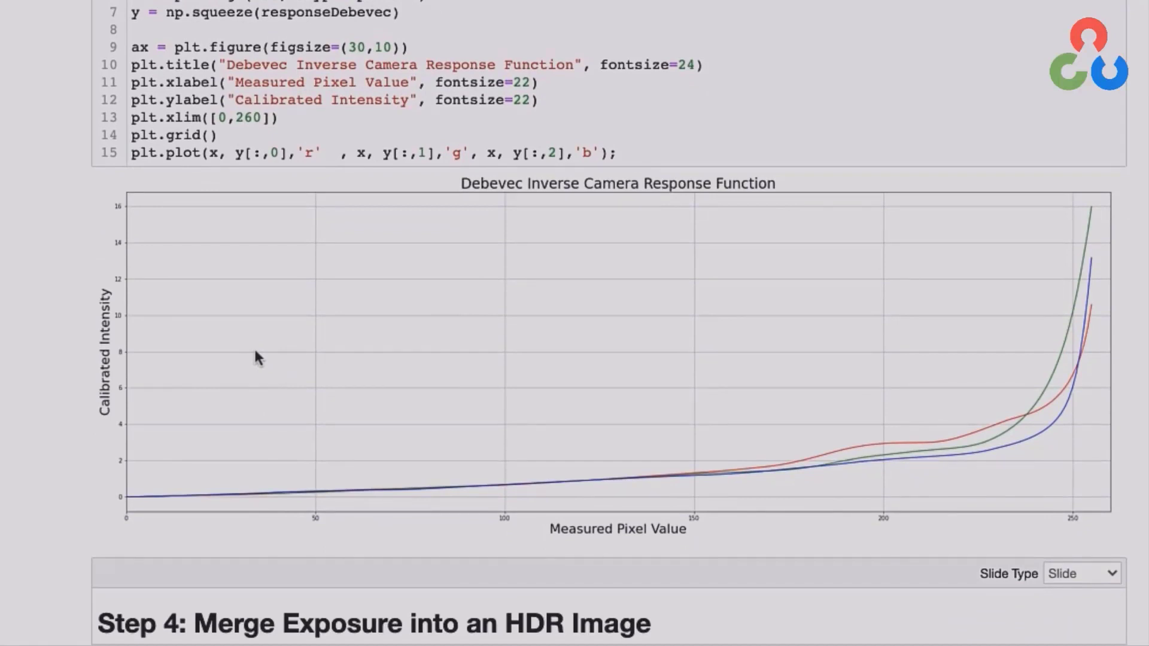
{"action": "scroll", "coordinate": [260, 359], "scroll_direction": "down", "scroll_amount": 1}
{"action": "scroll", "coordinate": [266, 363], "scroll_direction": "down", "scroll_amount": 2}
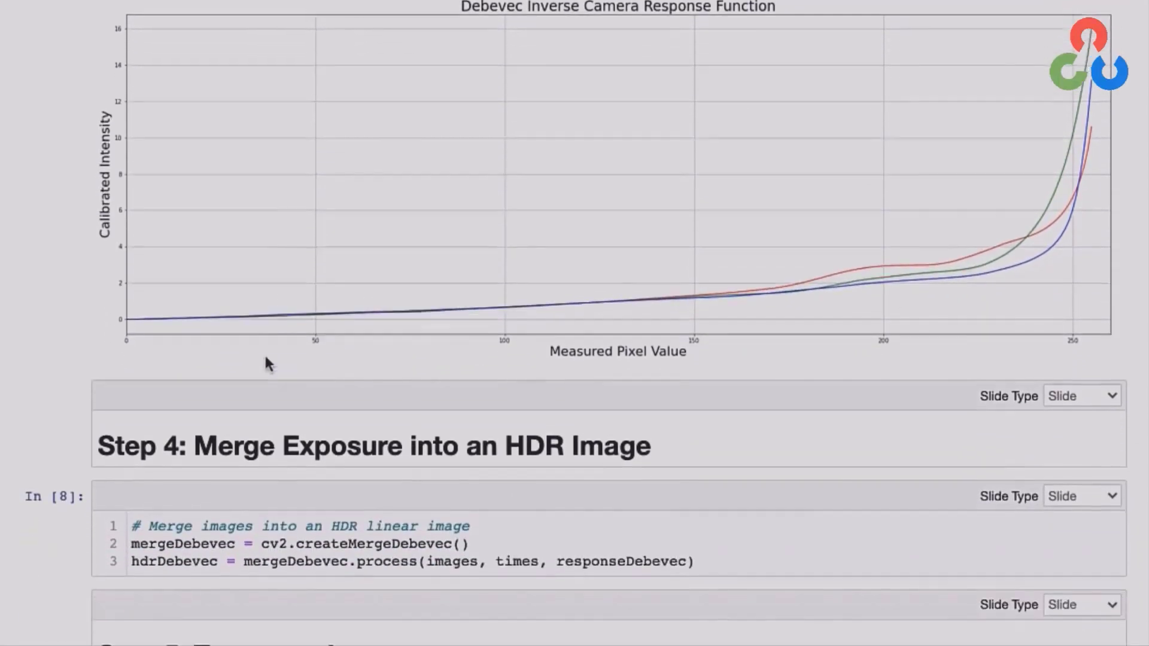
{"action": "scroll", "coordinate": [266, 361], "scroll_direction": "down", "scroll_amount": 2}
{"action": "scroll", "coordinate": [267, 363], "scroll_direction": "down", "scroll_amount": 1}
{"action": "scroll", "coordinate": [266, 362], "scroll_direction": "down", "scroll_amount": 1}
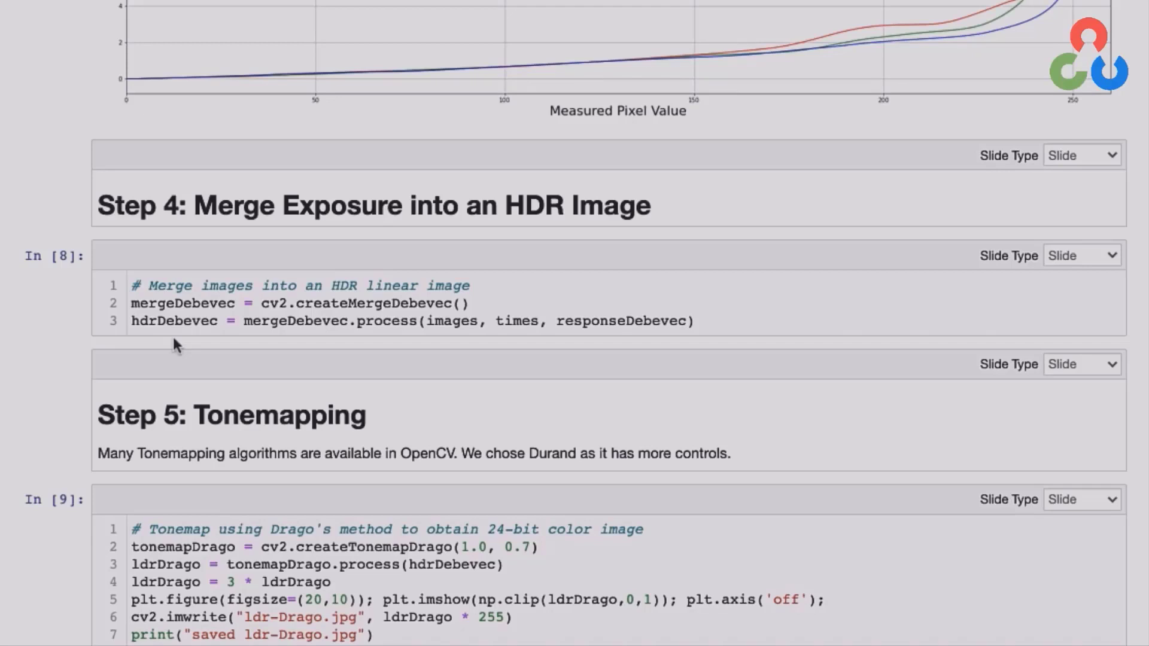
{"action": "scroll", "coordinate": [176, 334], "scroll_direction": "down", "scroll_amount": 1}
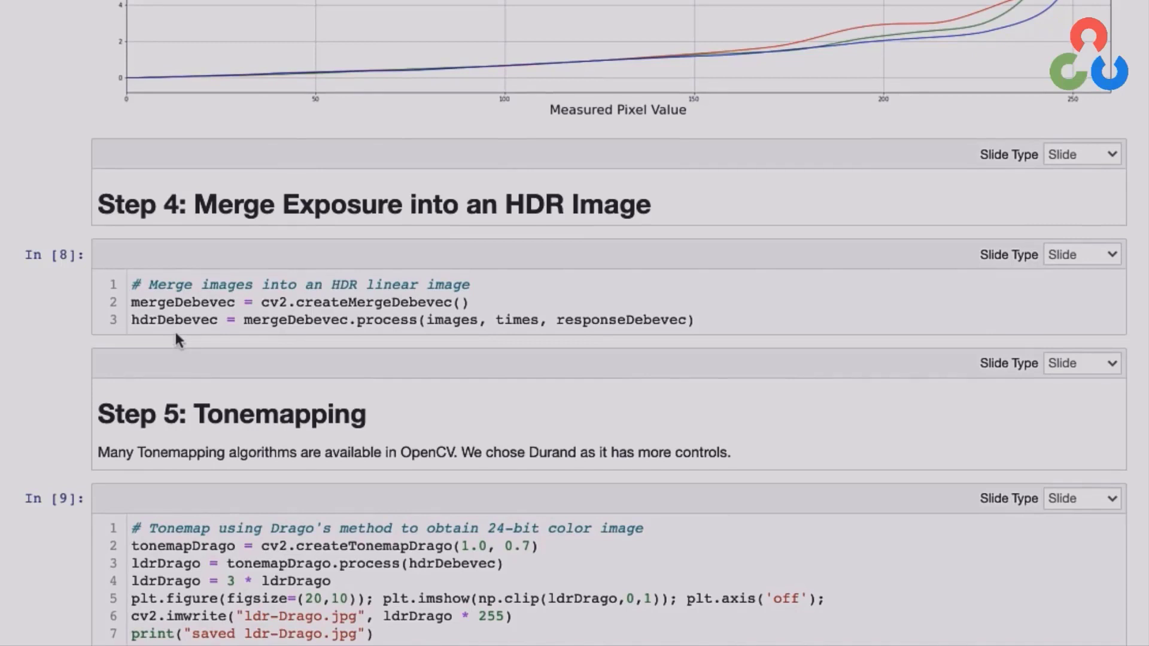
{"action": "scroll", "coordinate": [176, 338], "scroll_direction": "down", "scroll_amount": 1}
{"action": "scroll", "coordinate": [176, 339], "scroll_direction": "down", "scroll_amount": 3}
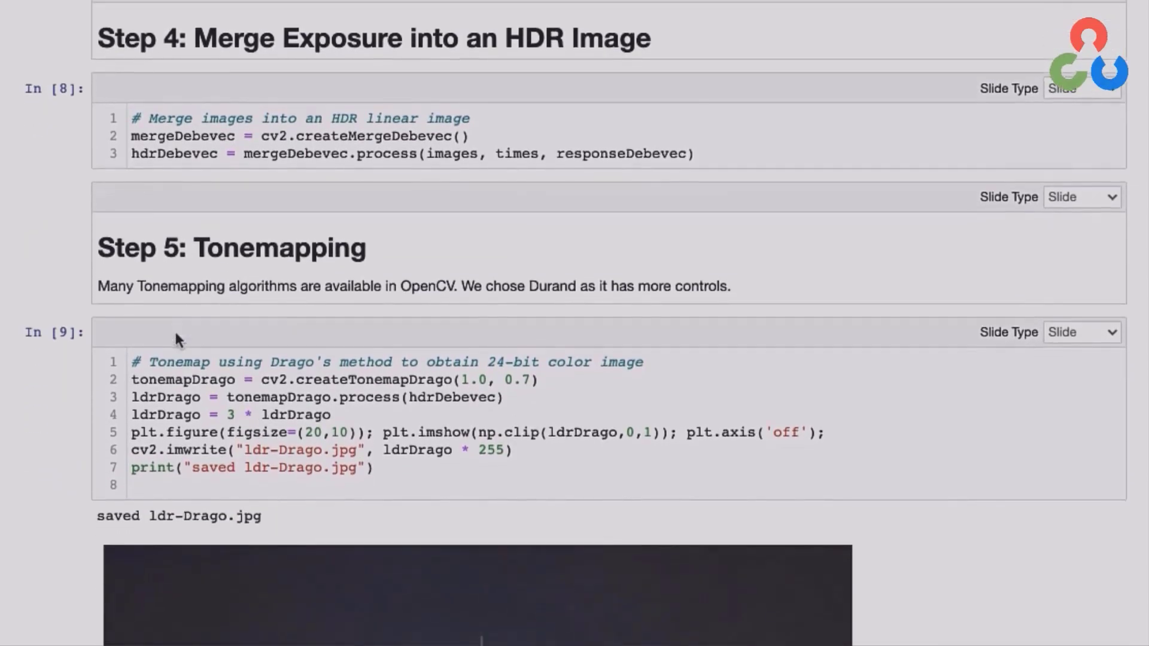
{"action": "scroll", "coordinate": [174, 333], "scroll_direction": "down", "scroll_amount": 3}
{"action": "scroll", "coordinate": [175, 333], "scroll_direction": "down", "scroll_amount": 2}
{"action": "scroll", "coordinate": [175, 333], "scroll_direction": "down", "scroll_amount": 3}
{"action": "scroll", "coordinate": [174, 333], "scroll_direction": "down", "scroll_amount": 2}
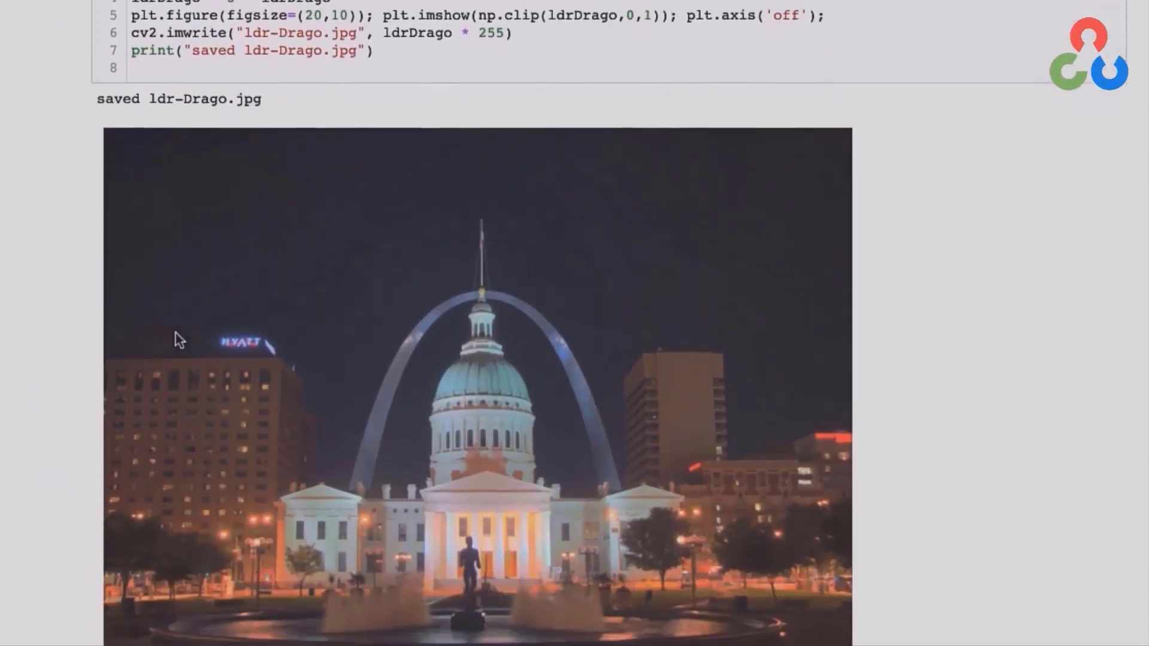
{"action": "scroll", "coordinate": [176, 334], "scroll_direction": "down", "scroll_amount": 2}
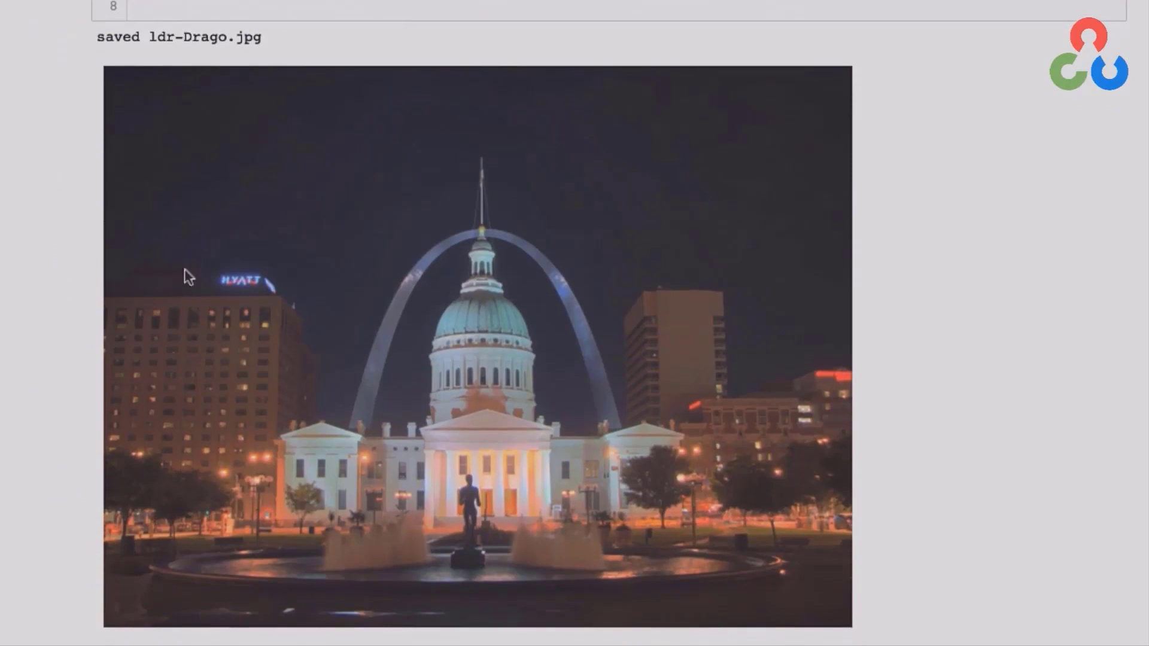
{"action": "scroll", "coordinate": [193, 297], "scroll_direction": "up", "scroll_amount": 3}
{"action": "scroll", "coordinate": [204, 377], "scroll_direction": "up", "scroll_amount": 4}
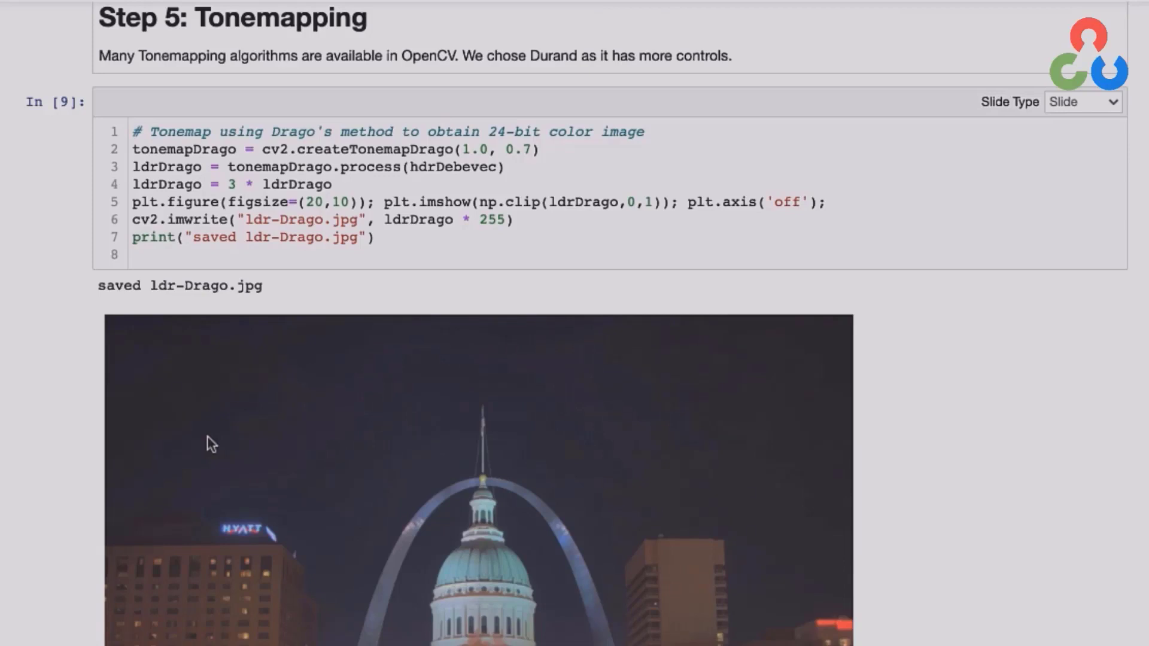
{"action": "scroll", "coordinate": [208, 437], "scroll_direction": "up", "scroll_amount": 1}
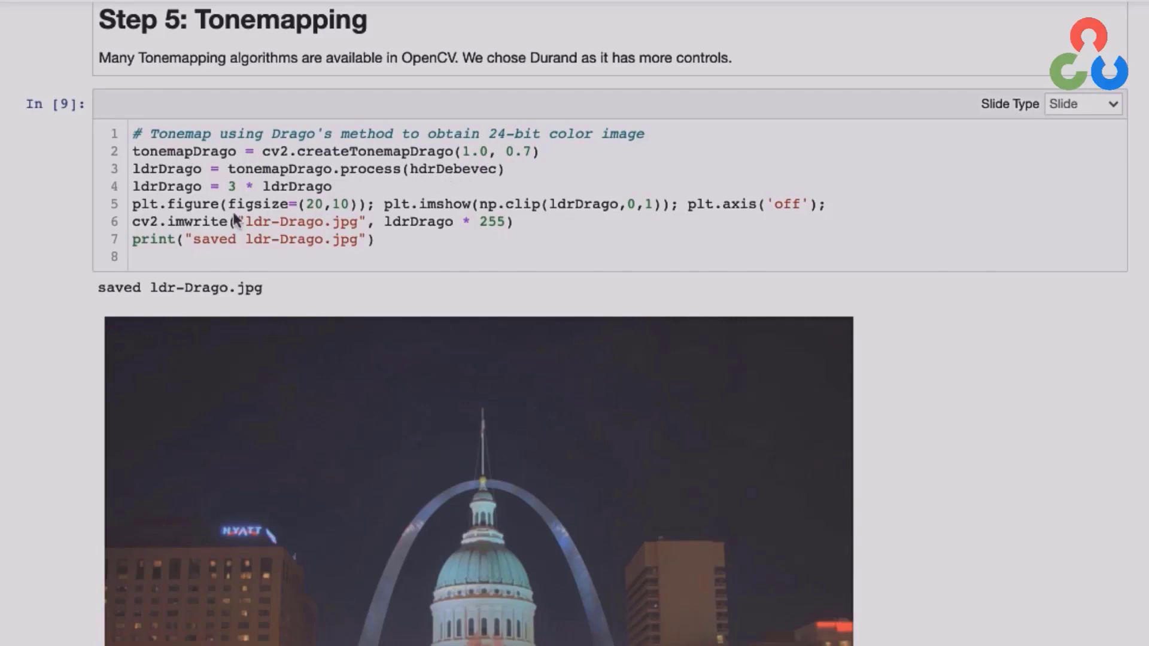
{"action": "scroll", "coordinate": [165, 234], "scroll_direction": "down", "scroll_amount": 1}
{"action": "scroll", "coordinate": [166, 237], "scroll_direction": "down", "scroll_amount": 5}
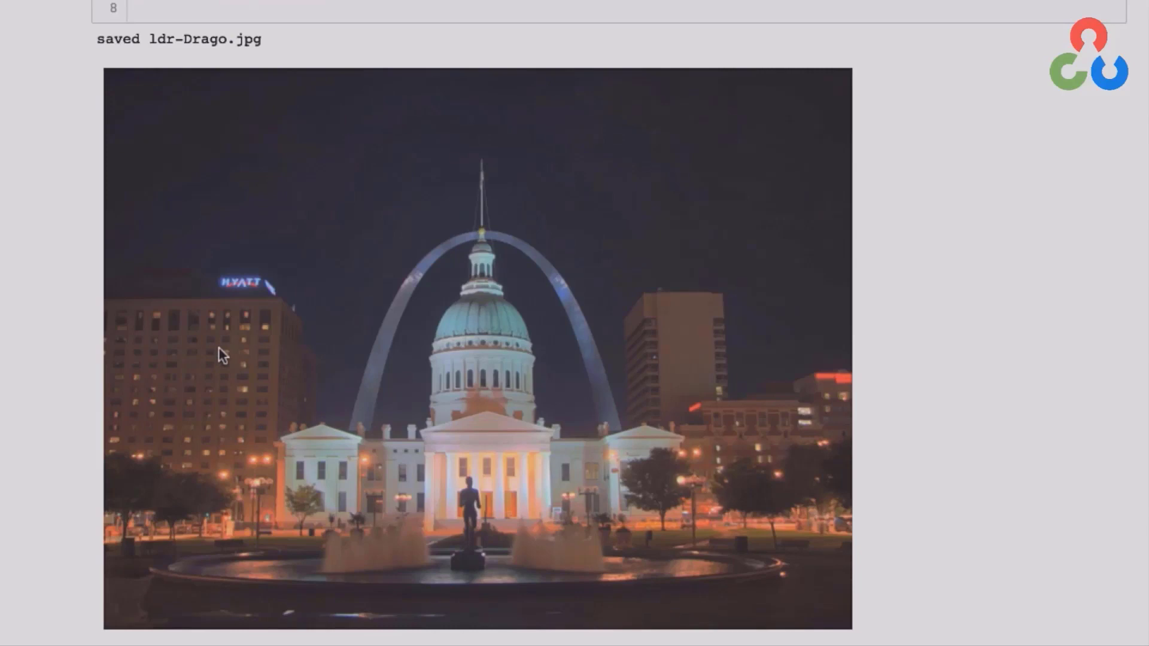
{"action": "scroll", "coordinate": [218, 348], "scroll_direction": "down", "scroll_amount": 1}
{"action": "scroll", "coordinate": [218, 348], "scroll_direction": "down", "scroll_amount": 5}
{"action": "scroll", "coordinate": [219, 348], "scroll_direction": "down", "scroll_amount": 2}
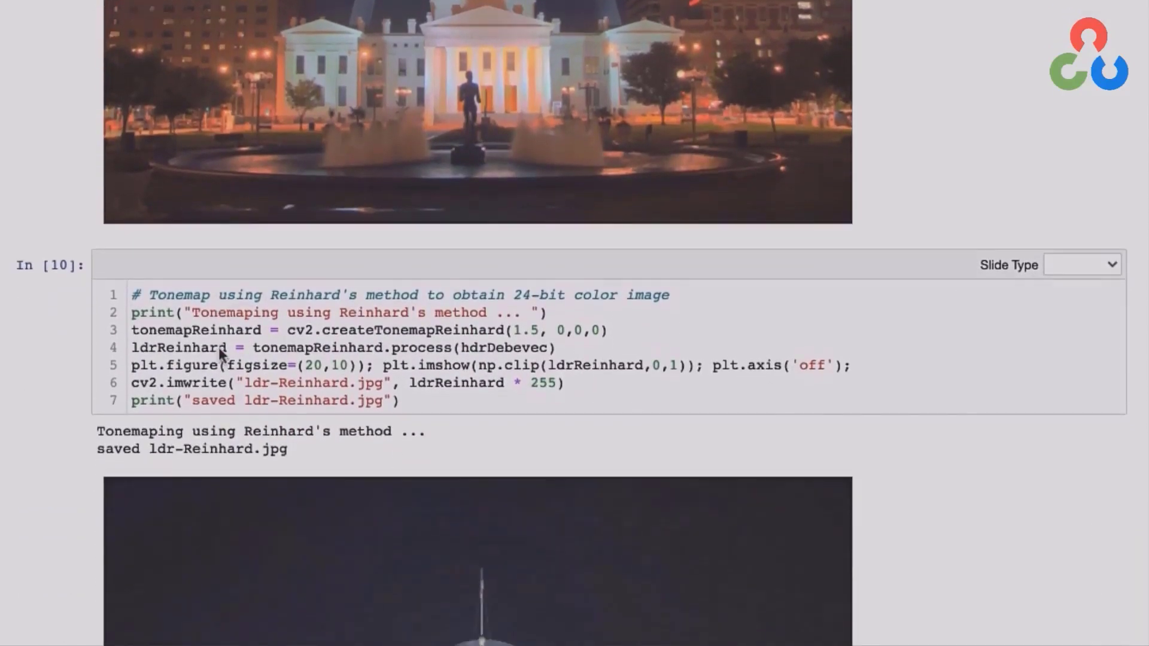
{"action": "scroll", "coordinate": [218, 347], "scroll_direction": "down", "scroll_amount": 3}
{"action": "scroll", "coordinate": [218, 355], "scroll_direction": "down", "scroll_amount": 4}
{"action": "scroll", "coordinate": [218, 355], "scroll_direction": "down", "scroll_amount": 2}
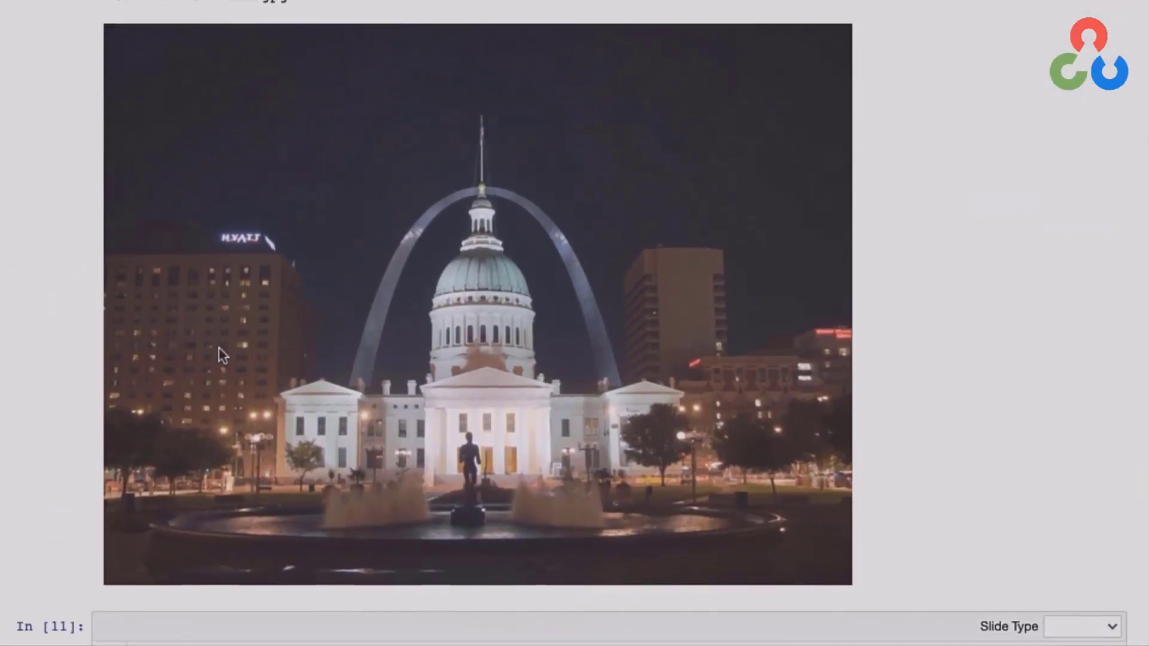
{"action": "scroll", "coordinate": [220, 354], "scroll_direction": "down", "scroll_amount": 1}
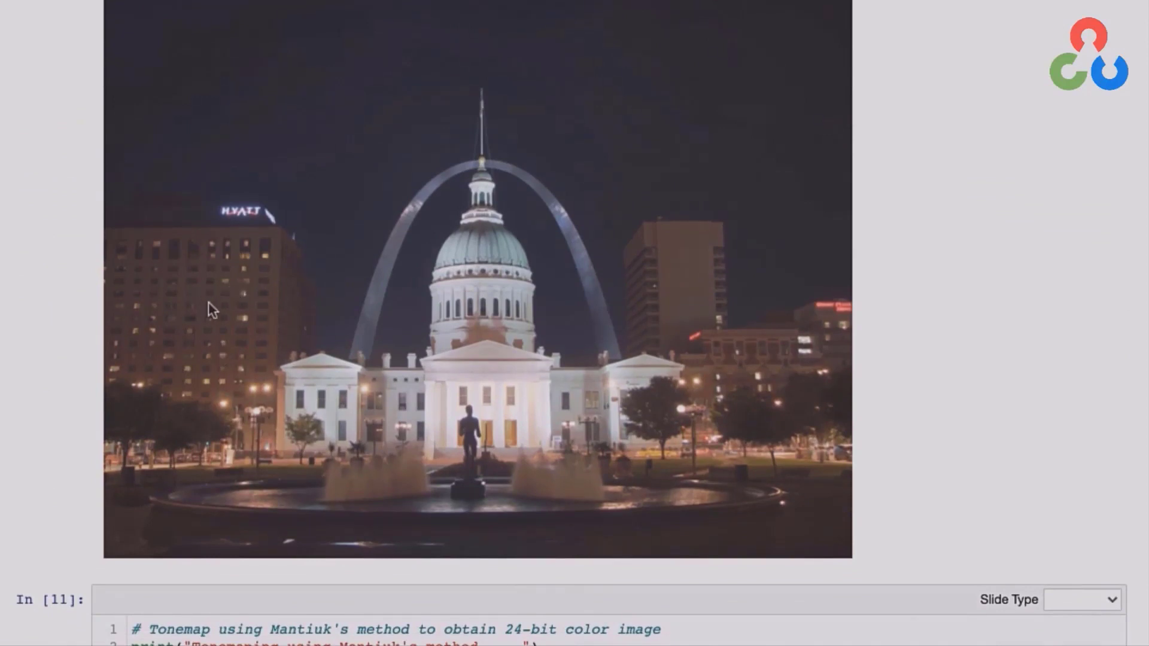
{"action": "scroll", "coordinate": [207, 302], "scroll_direction": "down", "scroll_amount": 3}
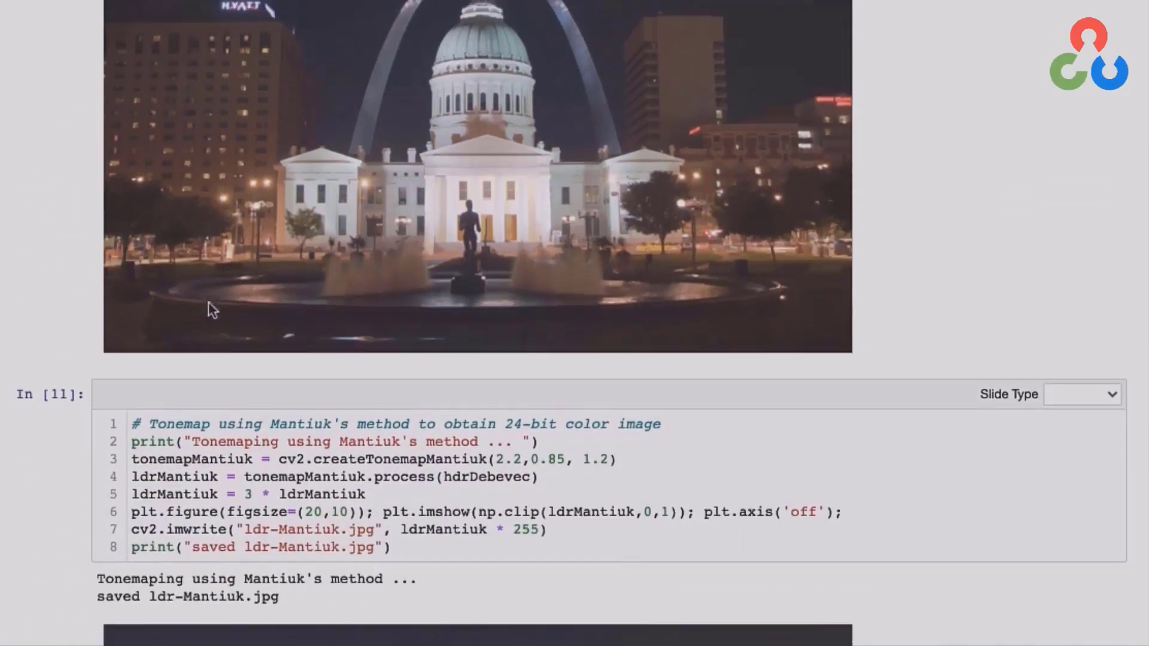
{"action": "scroll", "coordinate": [208, 302], "scroll_direction": "down", "scroll_amount": 2}
{"action": "scroll", "coordinate": [207, 302], "scroll_direction": "down", "scroll_amount": 3}
{"action": "scroll", "coordinate": [209, 309], "scroll_direction": "down", "scroll_amount": 1}
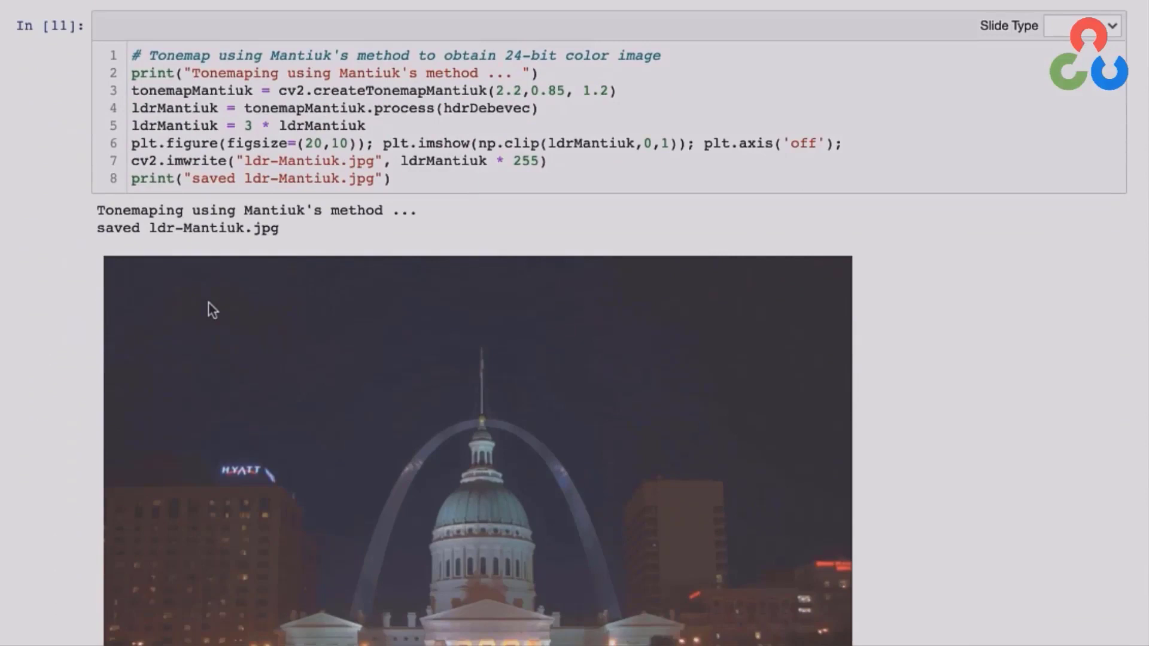
{"action": "scroll", "coordinate": [208, 303], "scroll_direction": "down", "scroll_amount": 1}
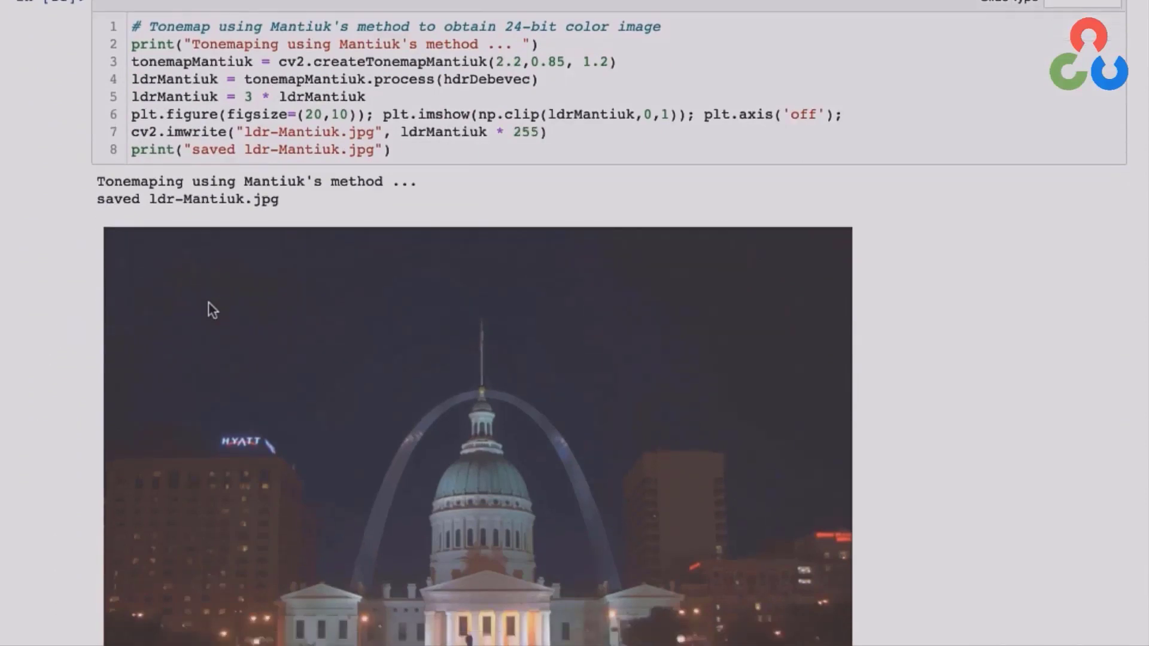
{"action": "scroll", "coordinate": [207, 303], "scroll_direction": "down", "scroll_amount": 4}
{"action": "scroll", "coordinate": [208, 303], "scroll_direction": "down", "scroll_amount": 1}
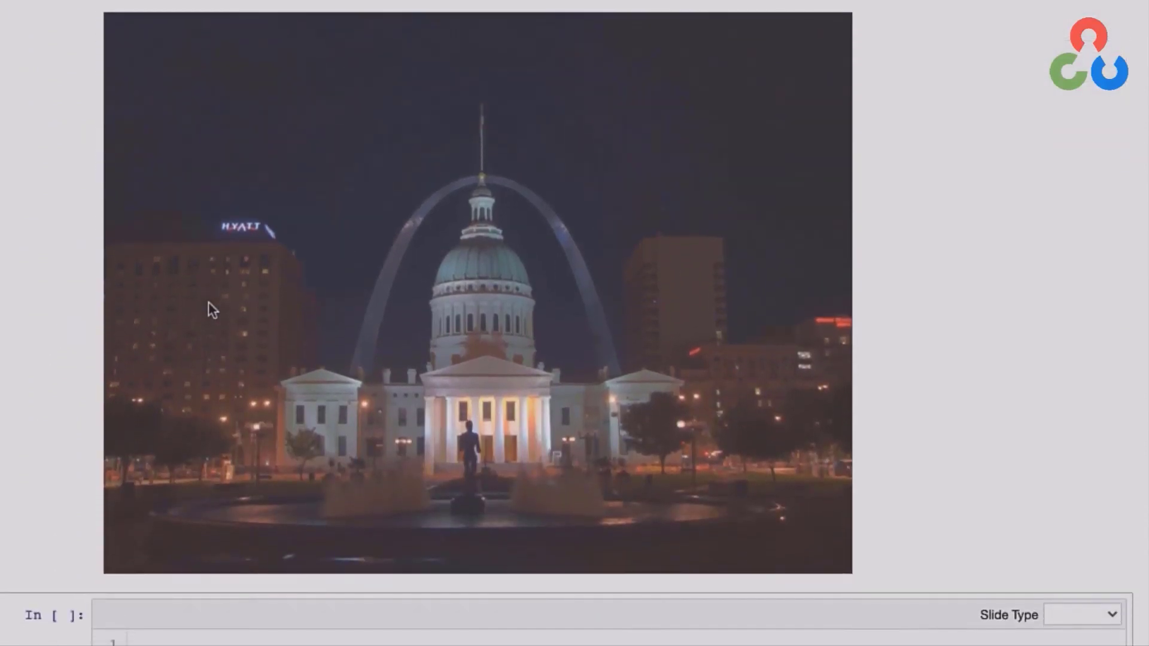